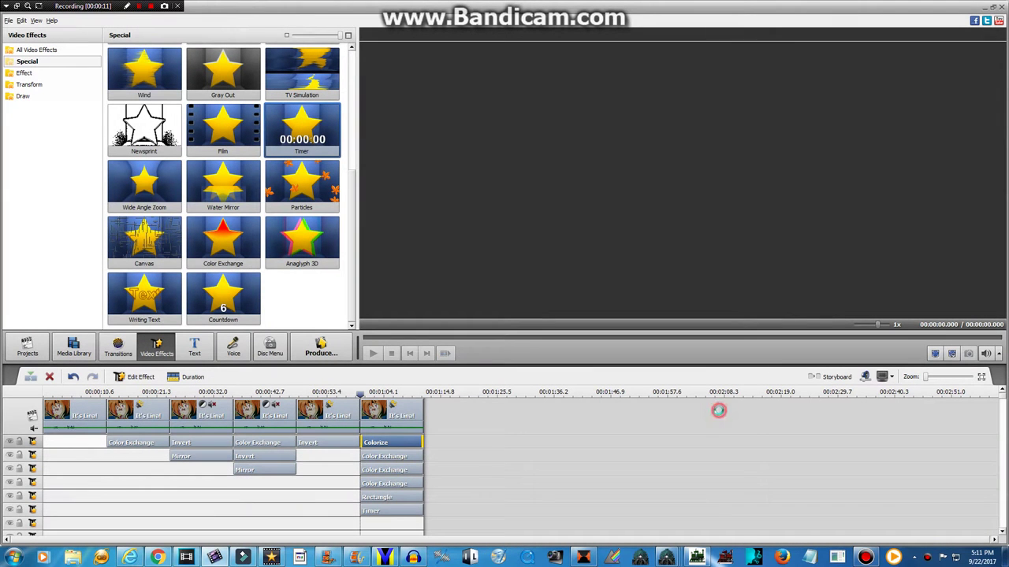
Step: Check the red, green and blue values of the Colorize effect on the last clip, and close its settings
click(398, 442)
right_click(398, 442)
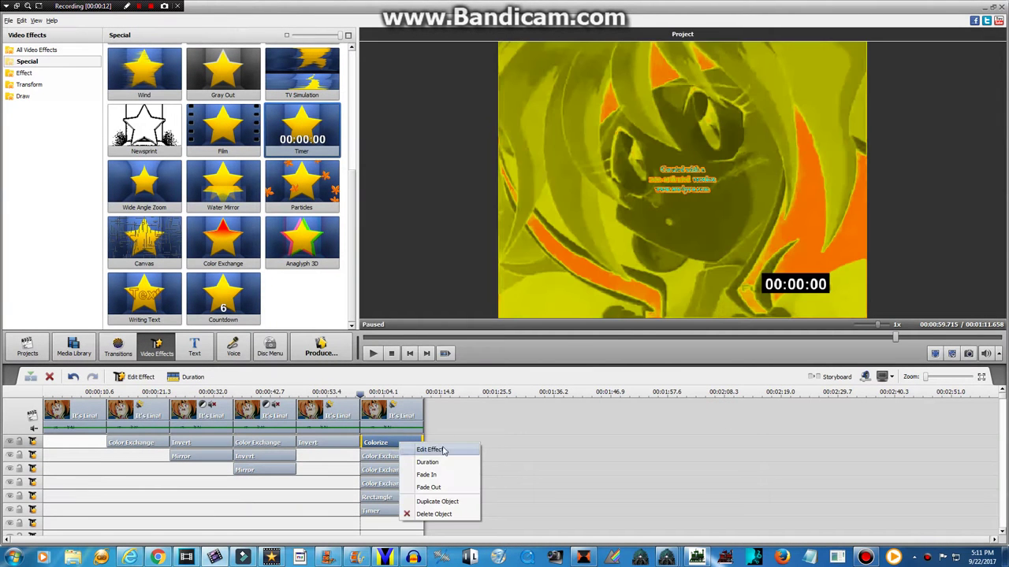
click(441, 447)
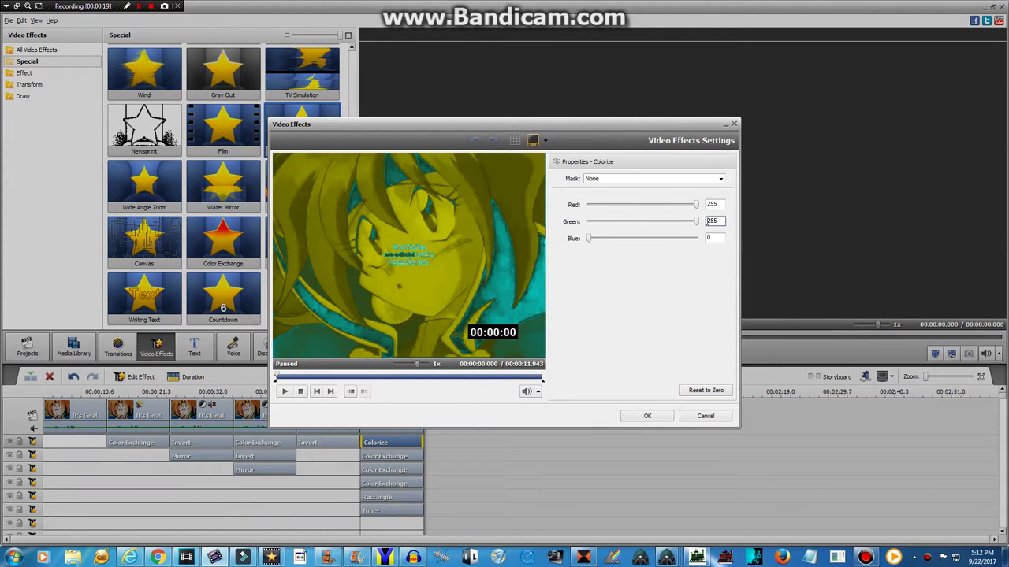
click(642, 417)
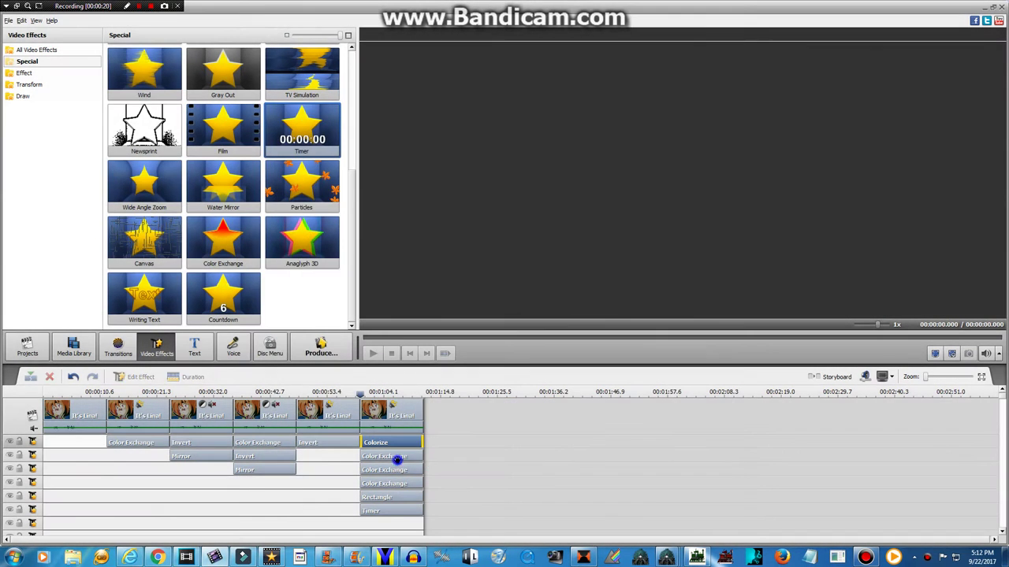
Step: Check the Color 1 and Color 2 settings of each of the three Color Exchange effects stacked under the last clip
right_click(398, 459)
click(428, 468)
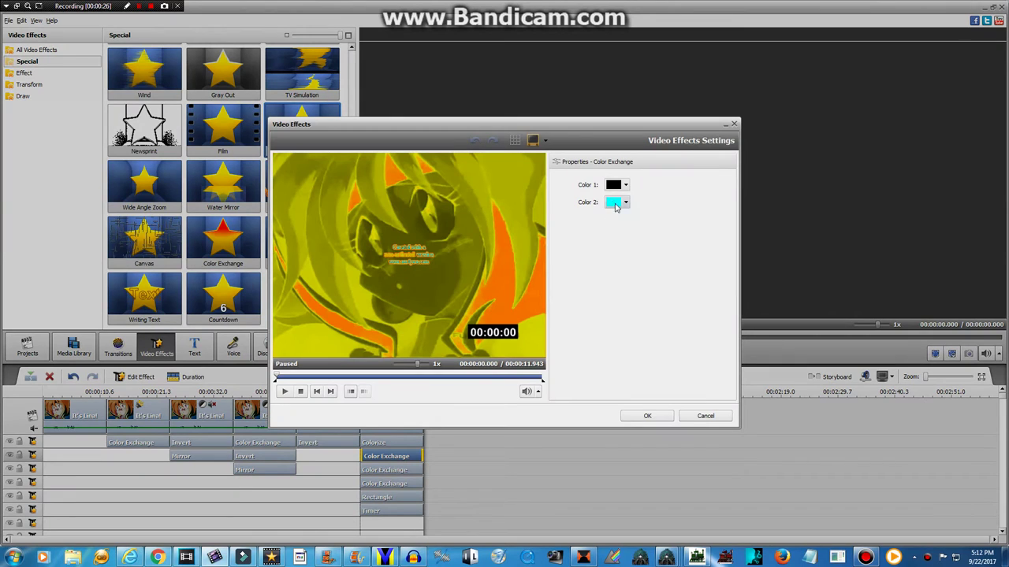
click(646, 416)
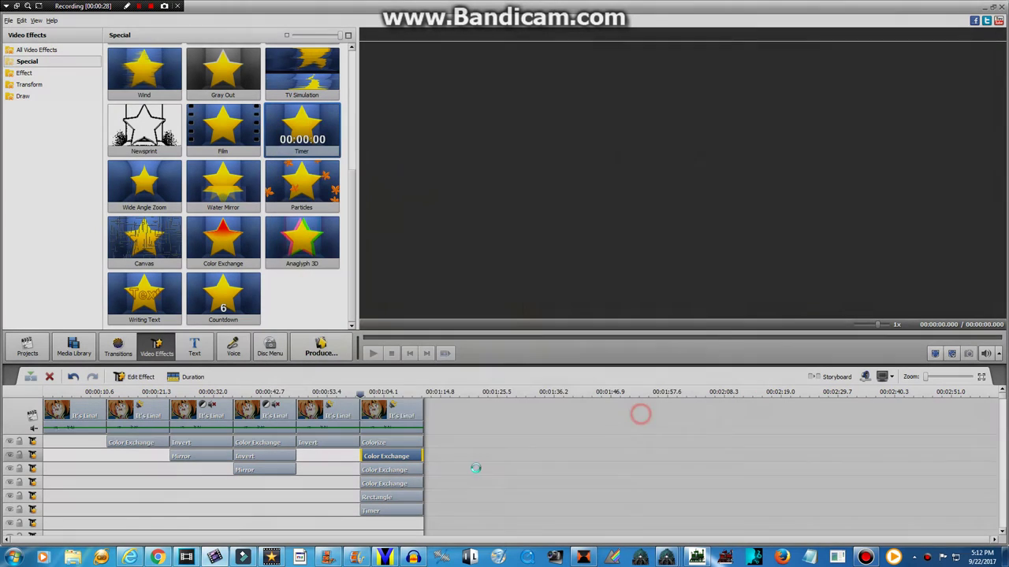
right_click(401, 469)
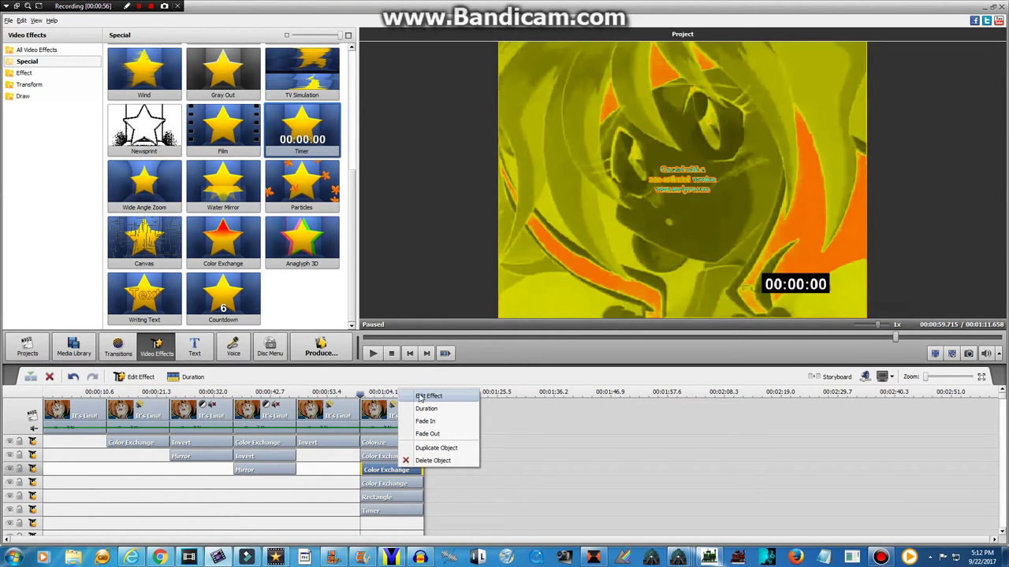
click(428, 397)
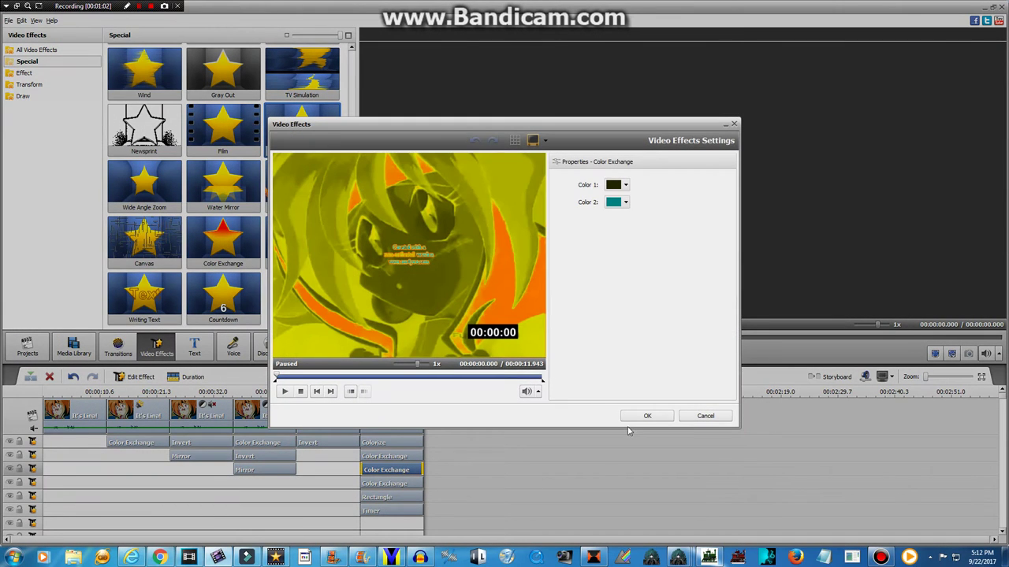
click(647, 417)
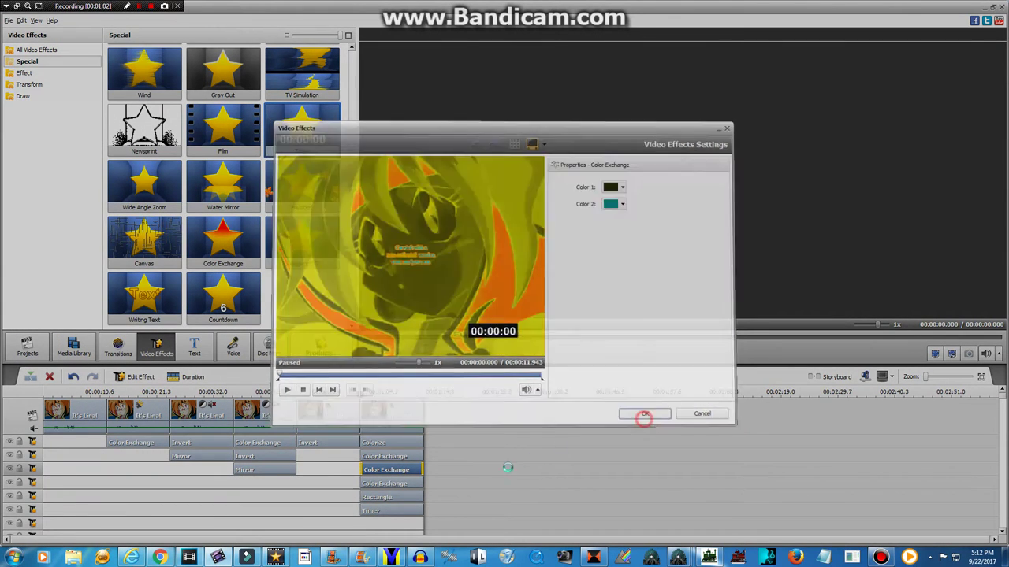
right_click(412, 483)
click(455, 413)
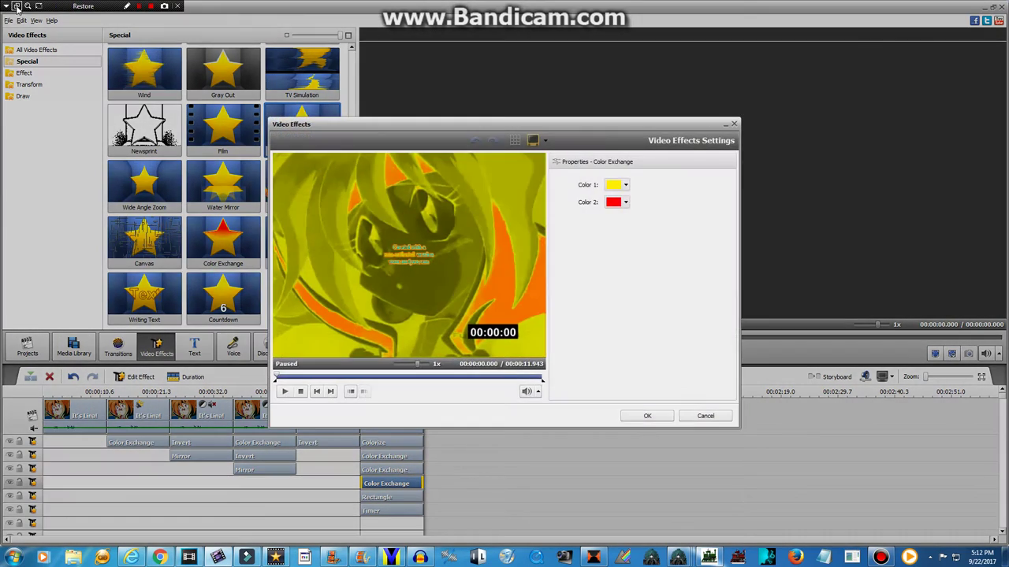
click(647, 416)
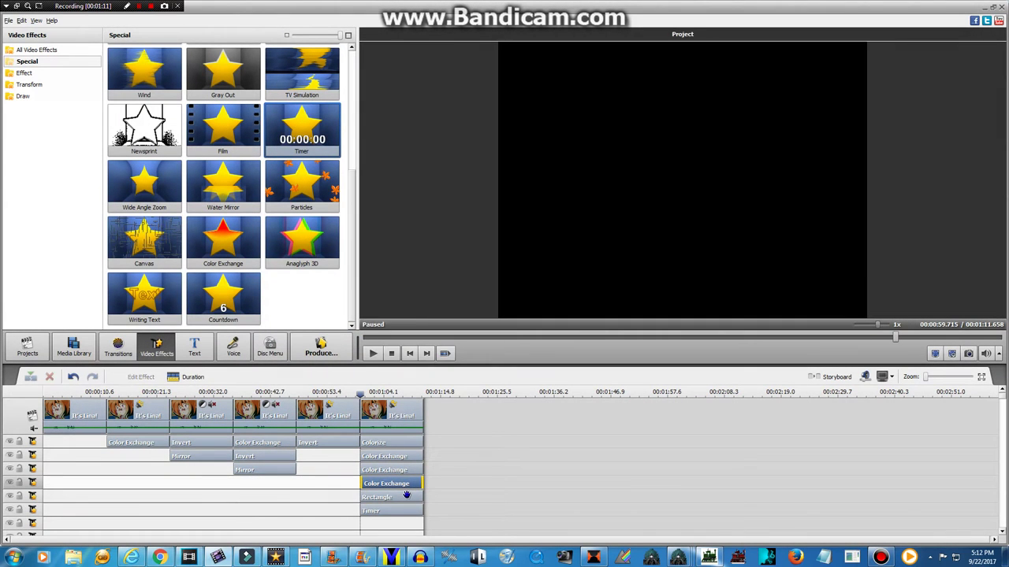
Step: Check the brush type, color and alpha of the Rectangle effect behind the timer, and close its settings
right_click(414, 496)
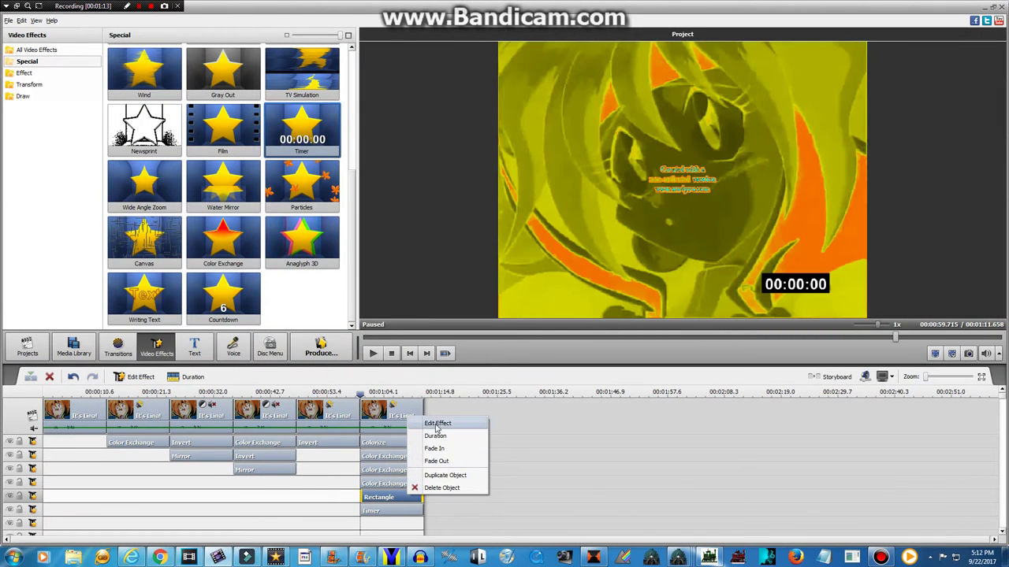
click(436, 423)
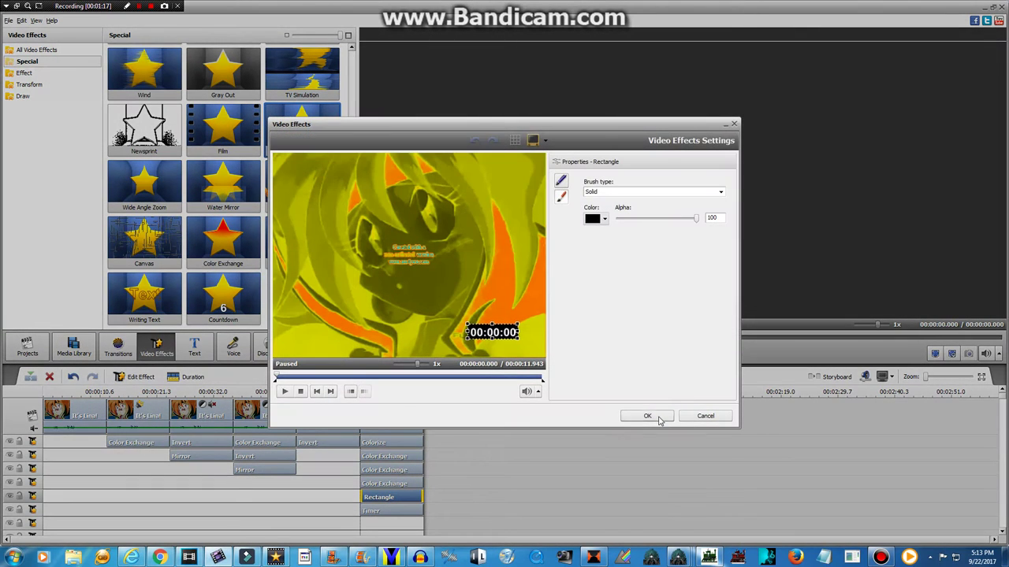
click(647, 415)
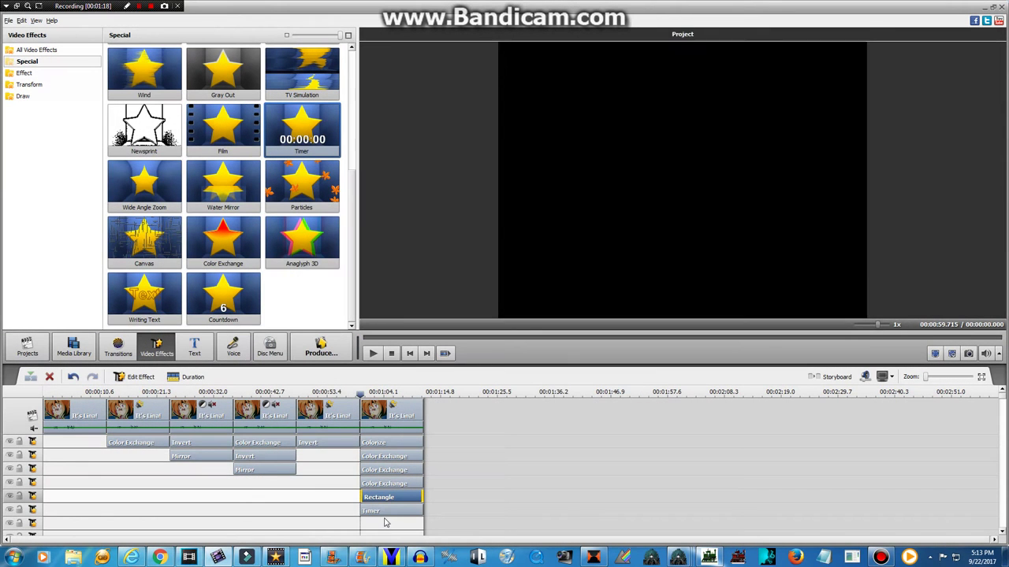
right_click(386, 498)
click(402, 425)
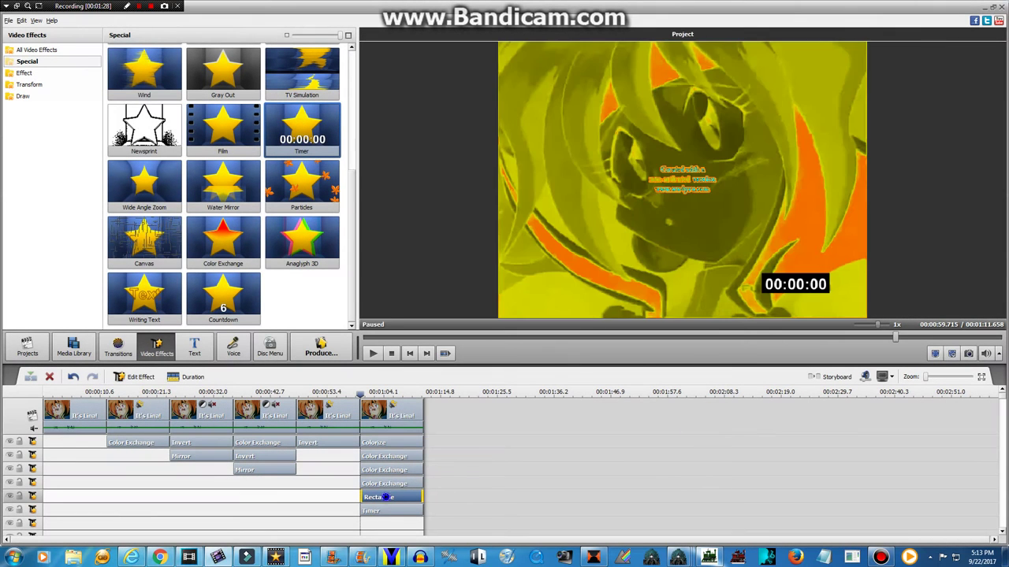
right_click(403, 419)
click(392, 393)
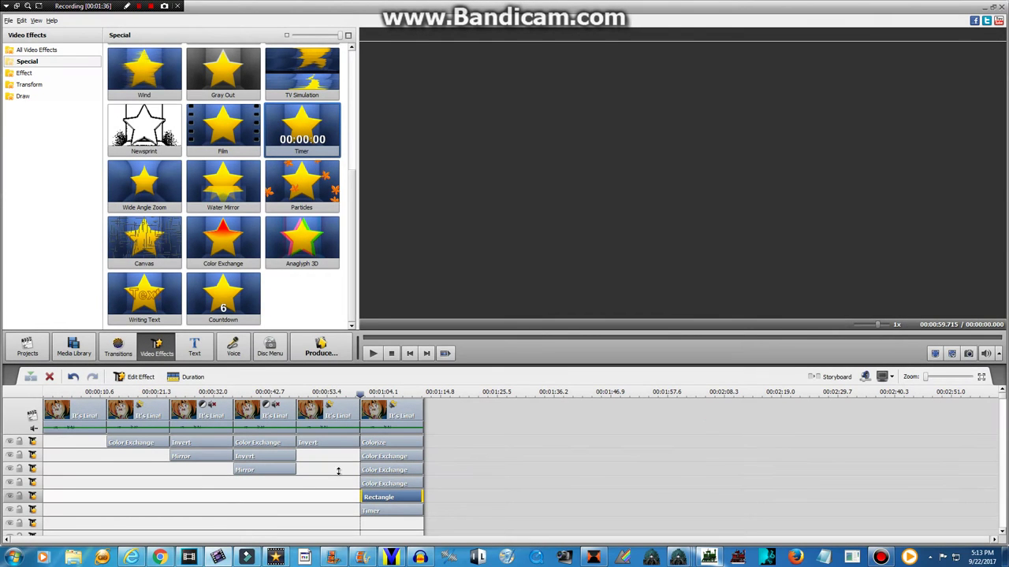
right_click(381, 498)
click(428, 428)
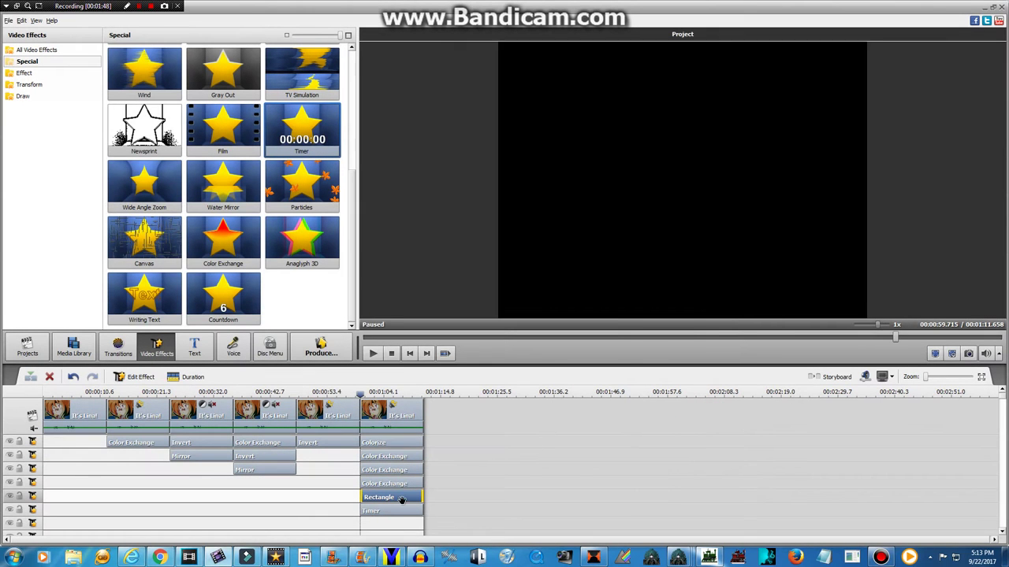
right_click(418, 419)
click(405, 450)
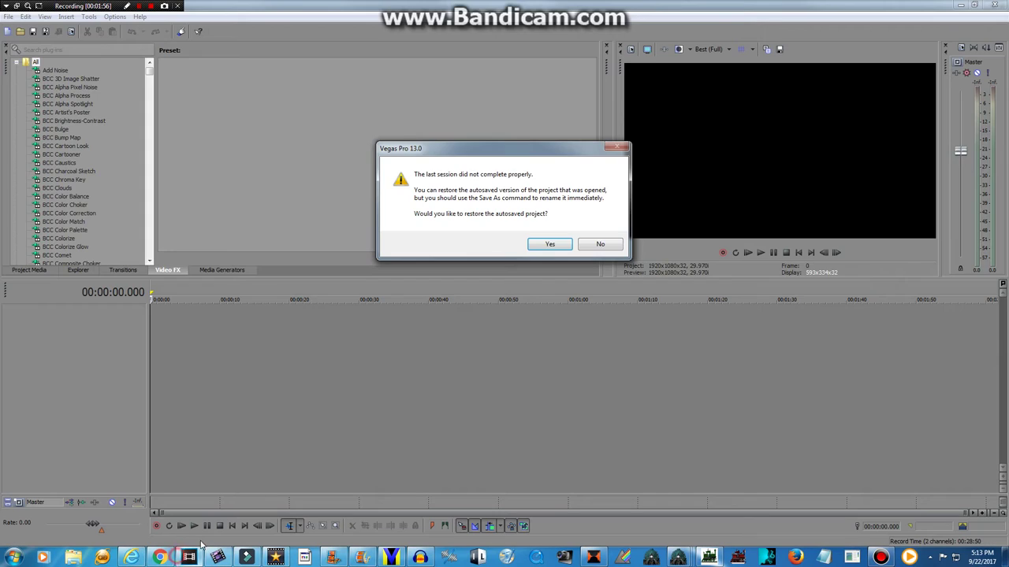
click(549, 244)
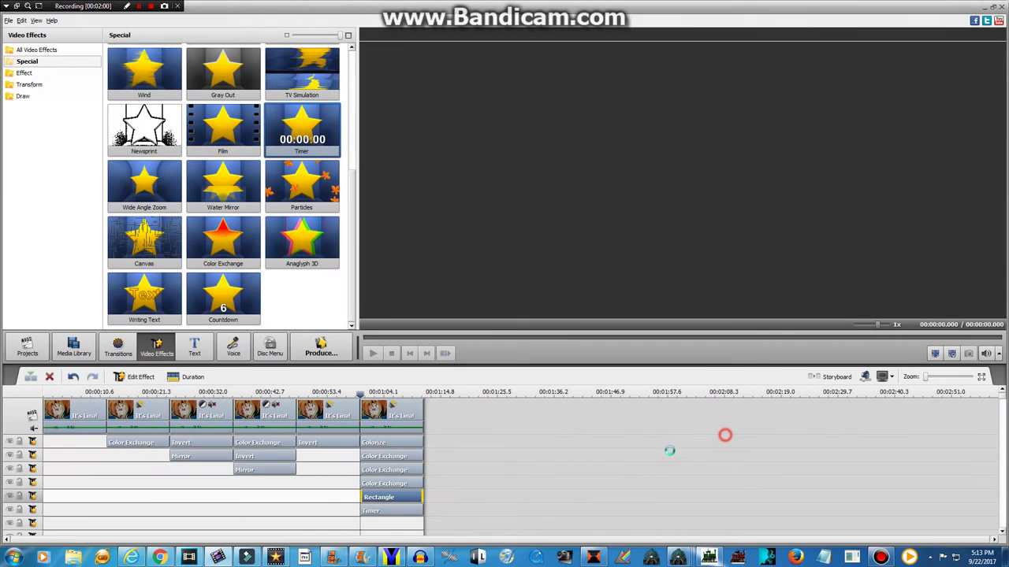
right_click(398, 496)
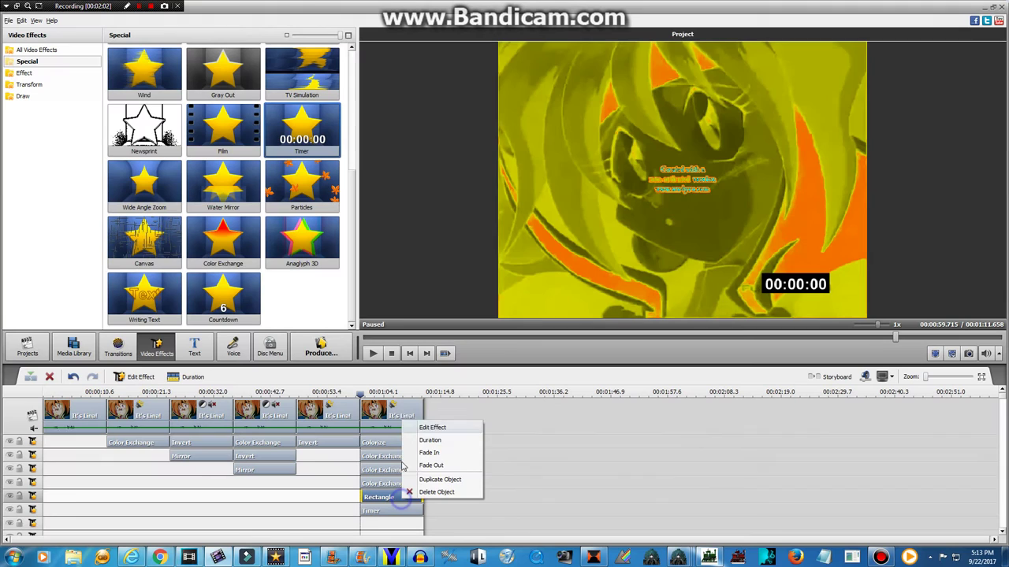
click(416, 426)
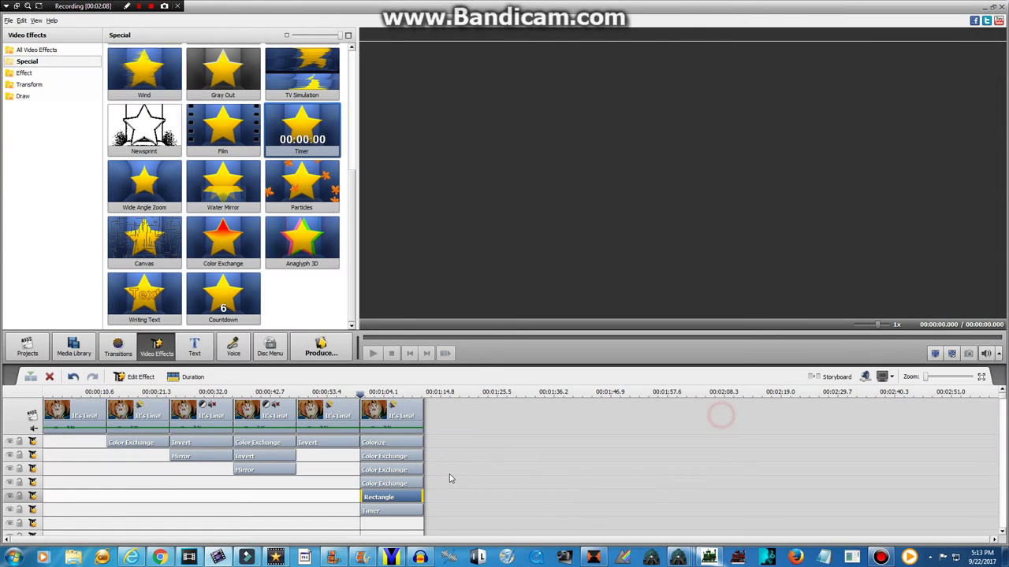
right_click(397, 498)
click(444, 426)
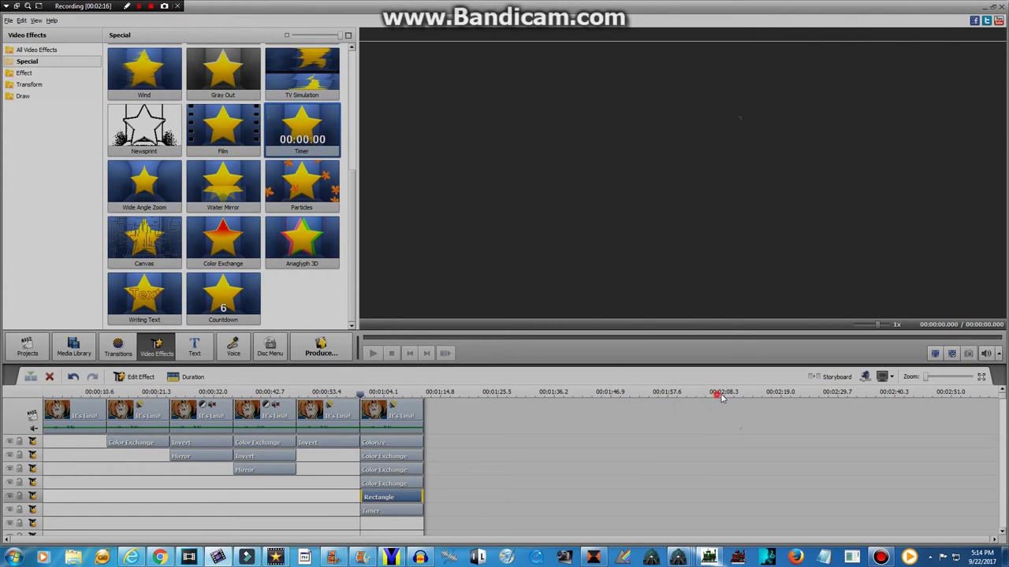
click(741, 407)
click(668, 400)
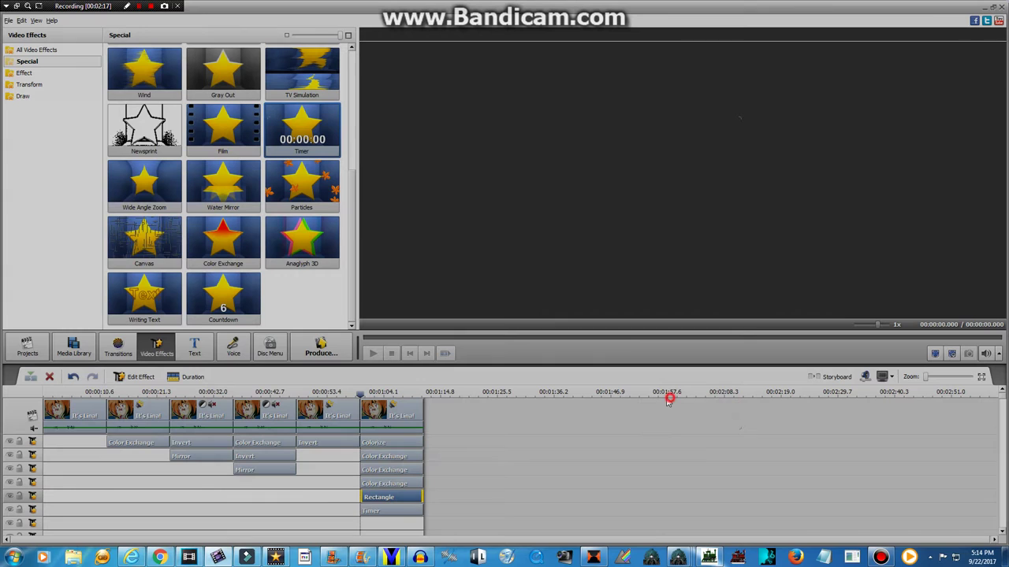
click(714, 393)
click(726, 426)
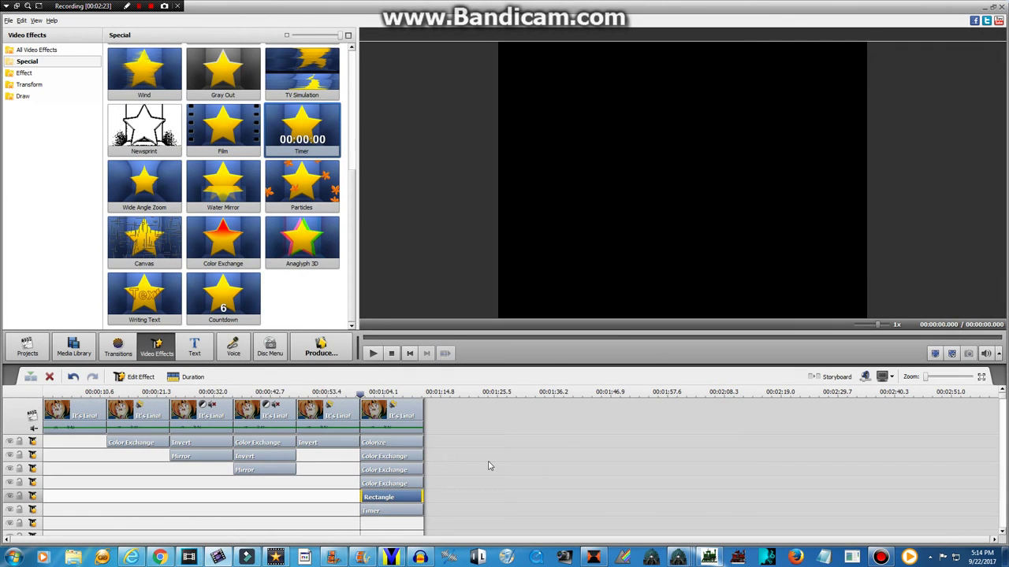
Step: Examine both the outline and the fill settings of the Rectangle effect under the last clip, and accept them
click(407, 496)
right_click(407, 497)
click(439, 421)
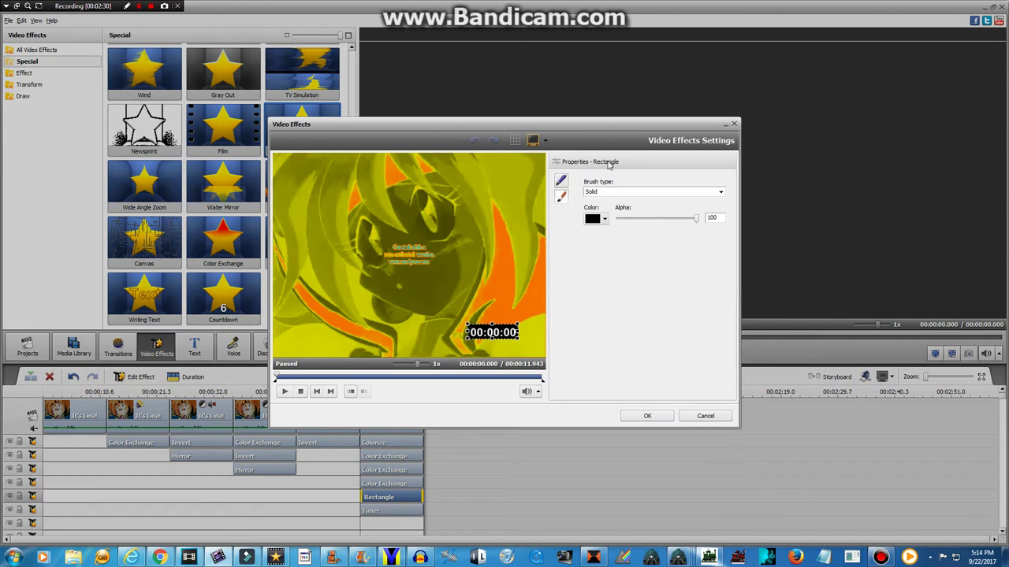
click(562, 183)
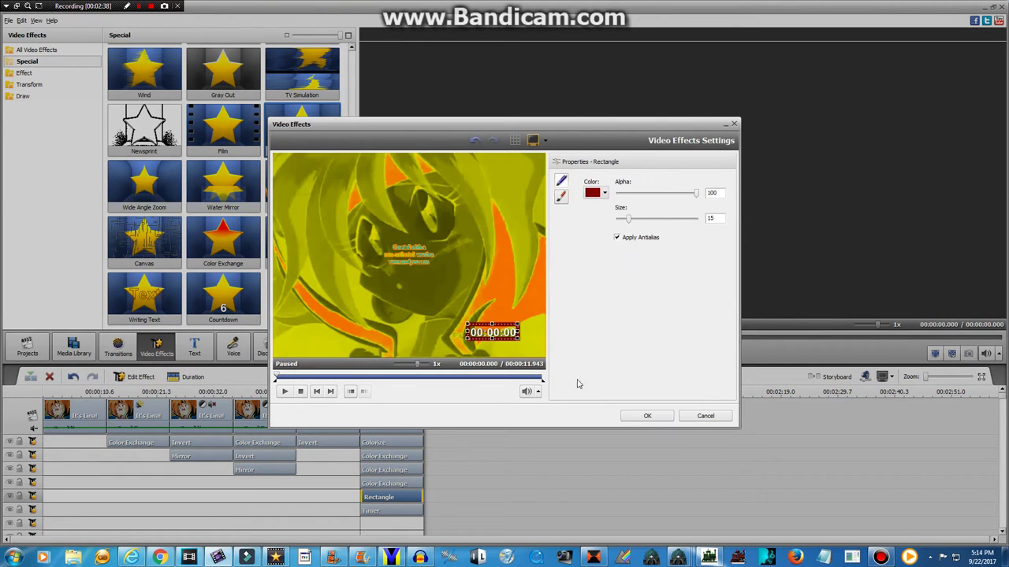
click(561, 197)
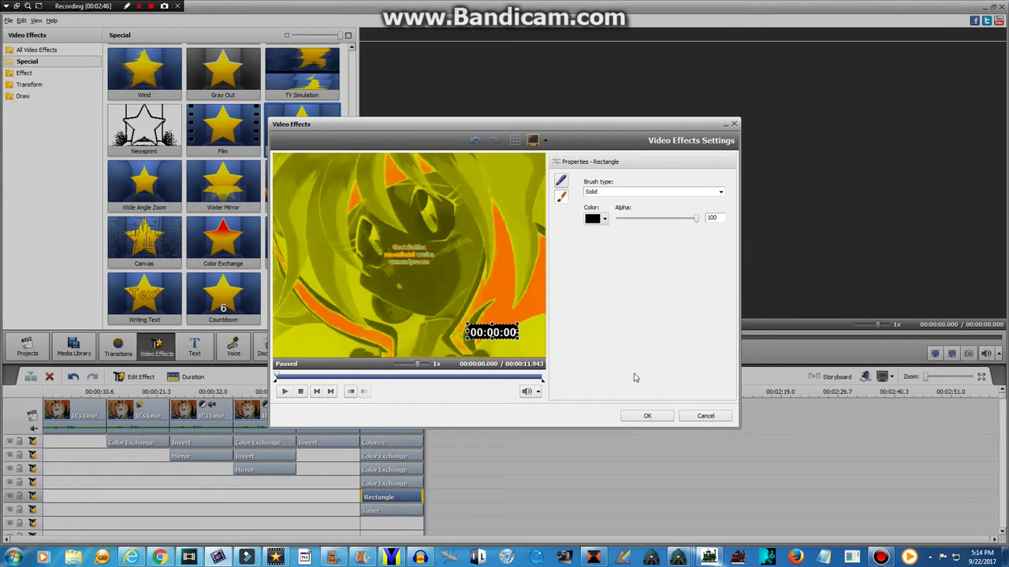
click(647, 416)
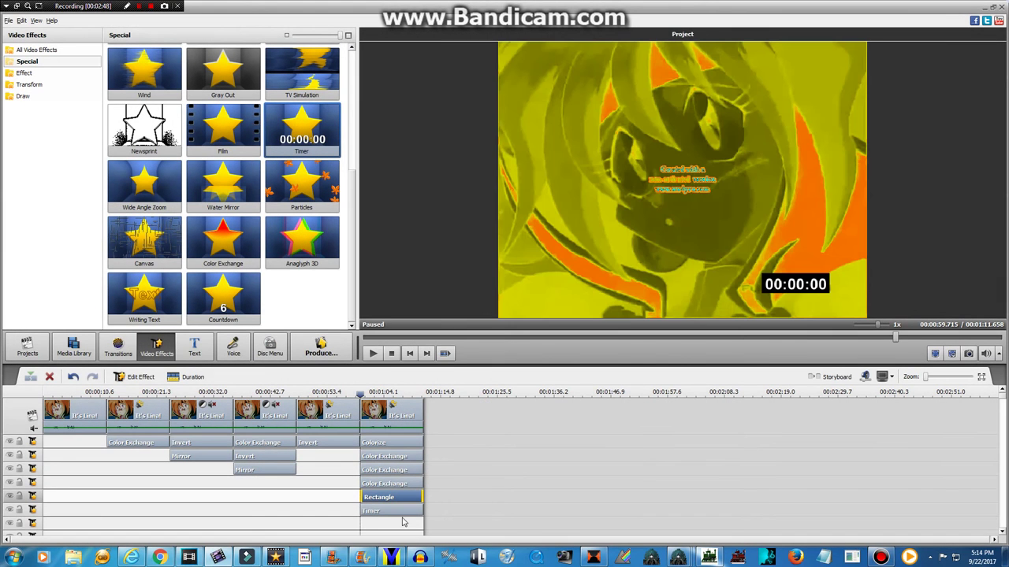
Step: Examine the Timer effect's text, brush, shadow and edge settings on the last clip, and accept them
right_click(402, 521)
right_click(398, 510)
click(428, 434)
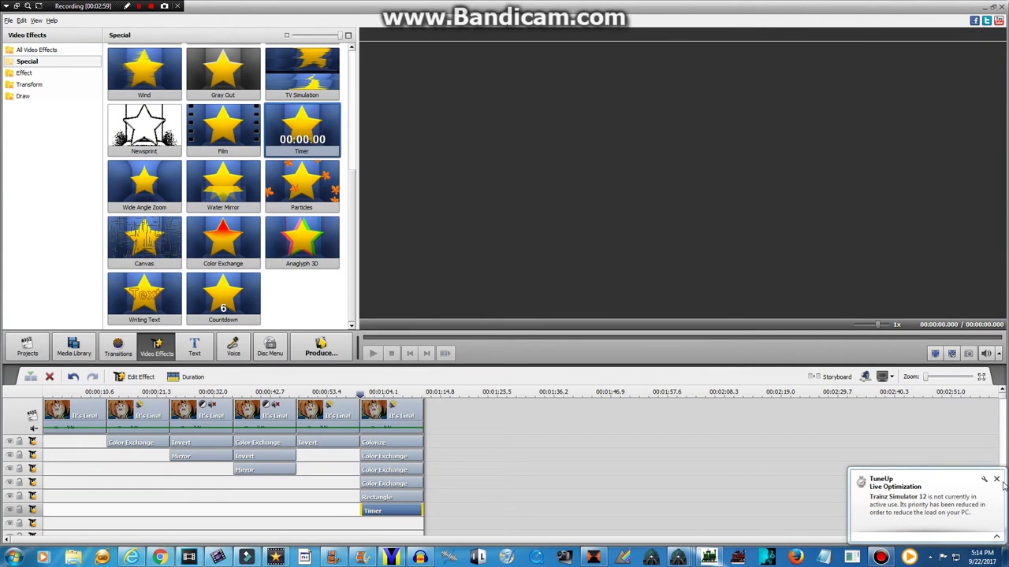
click(996, 480)
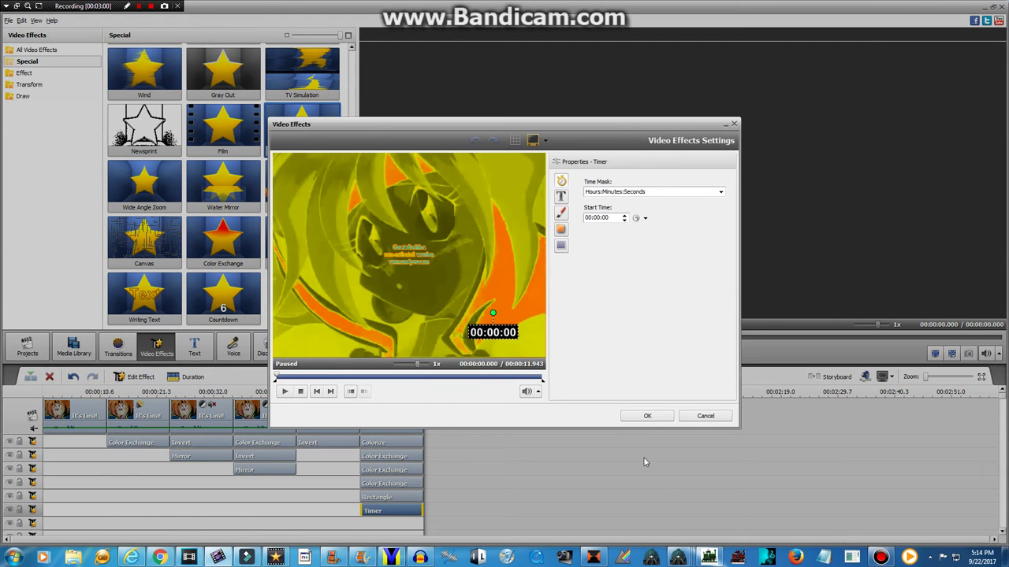
click(561, 198)
click(561, 213)
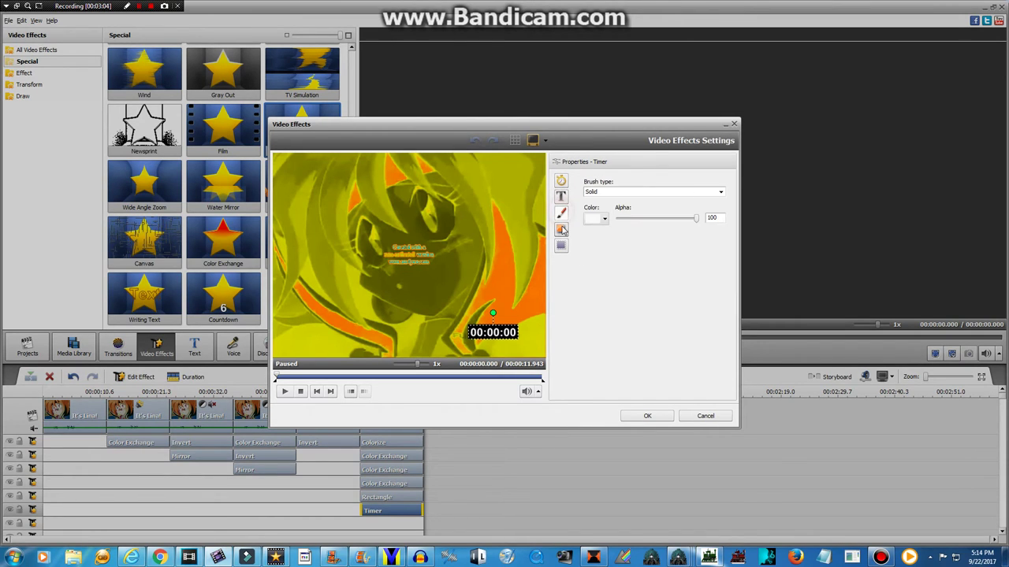
click(561, 230)
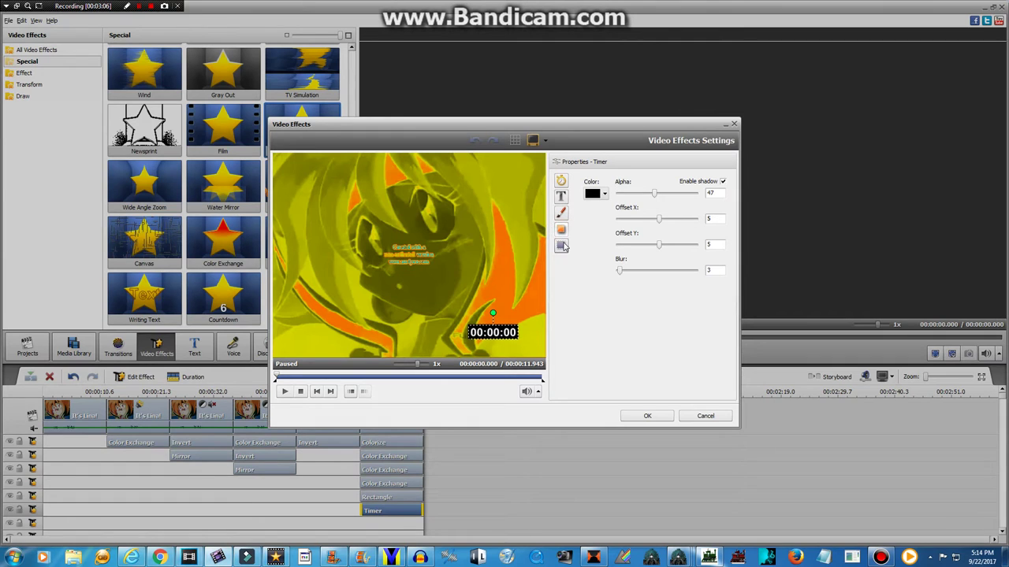
click(561, 246)
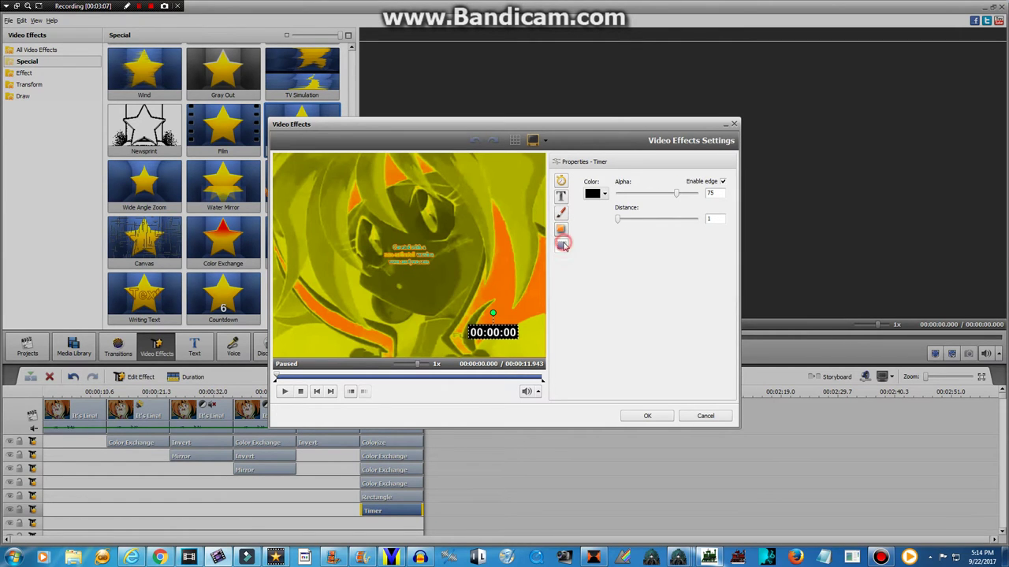
click(647, 415)
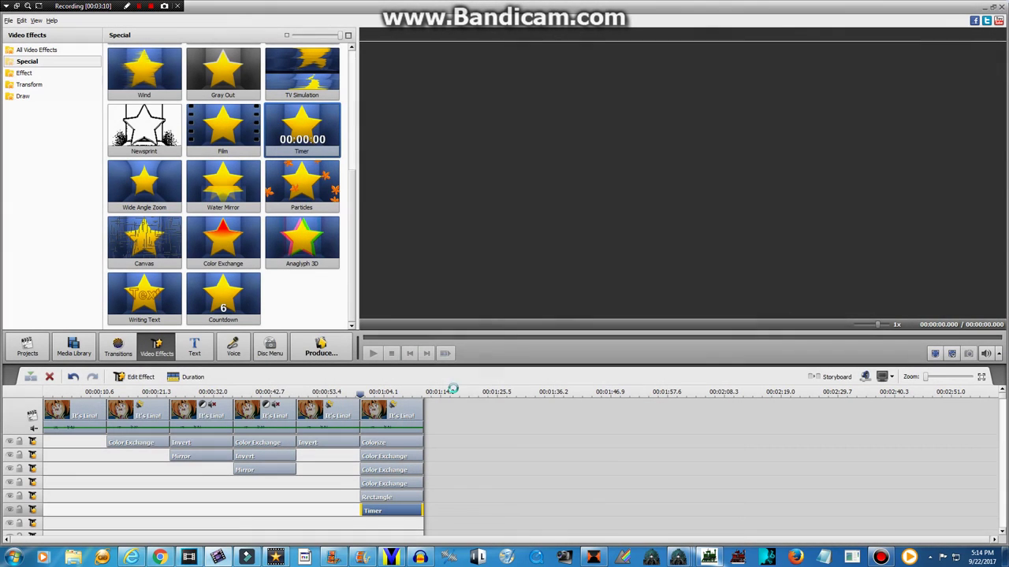
Step: Check the last video clip's own adjustment settings and close them
right_click(402, 416)
click(432, 285)
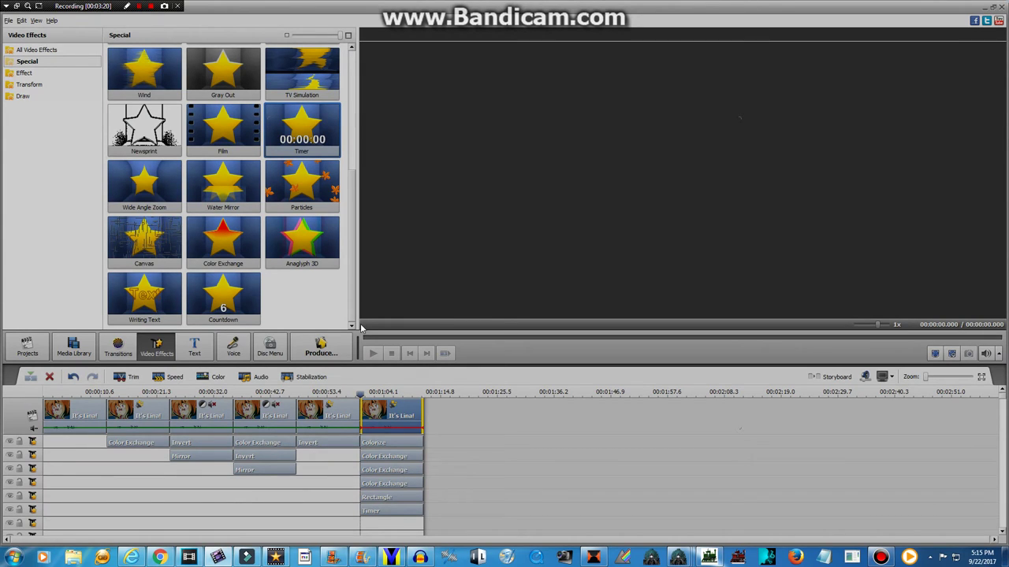
click(700, 405)
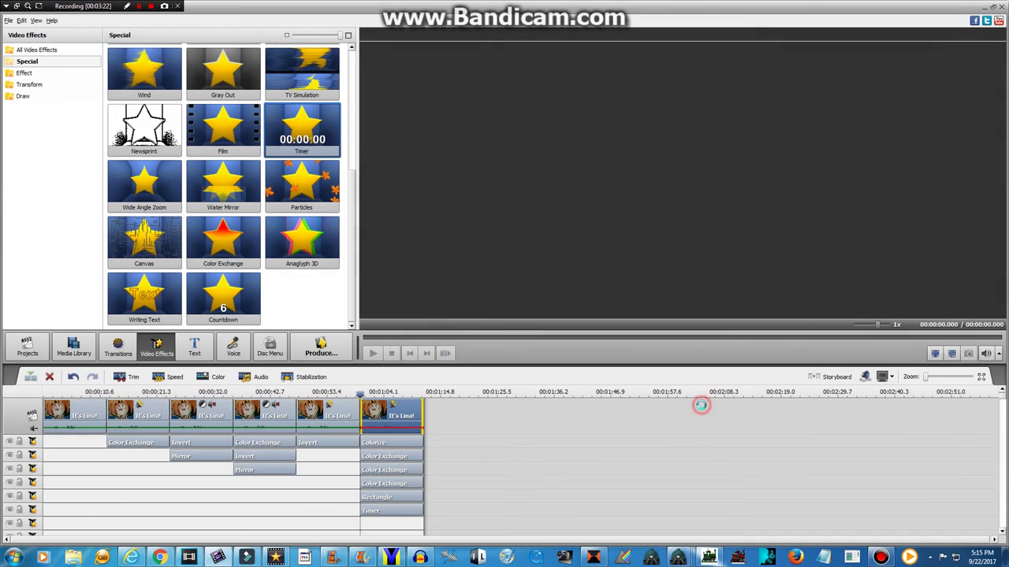
Step: Check the audio effects settings of the last video clip, closing and reopening them
right_click(400, 416)
click(423, 290)
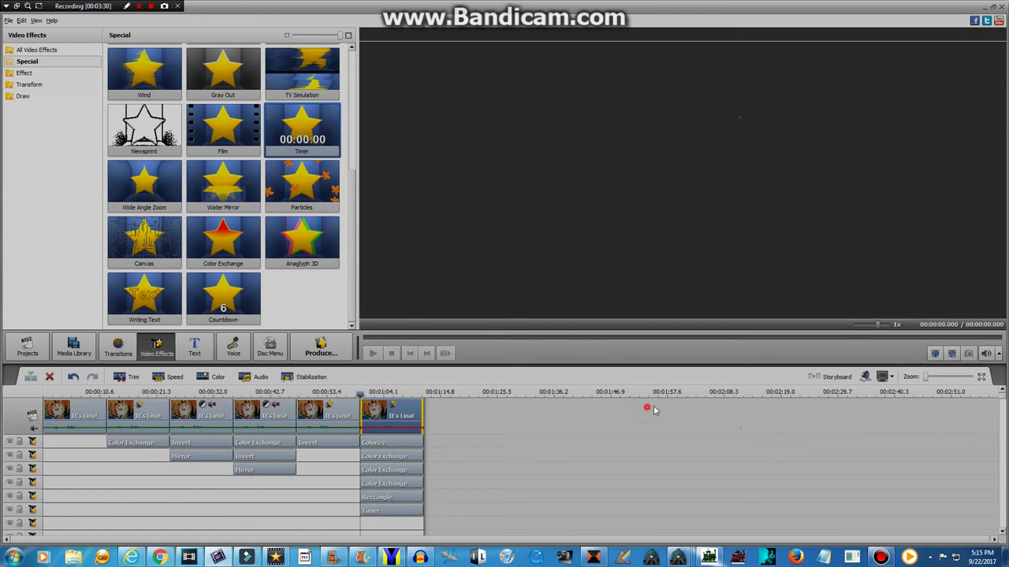
right_click(714, 366)
click(708, 427)
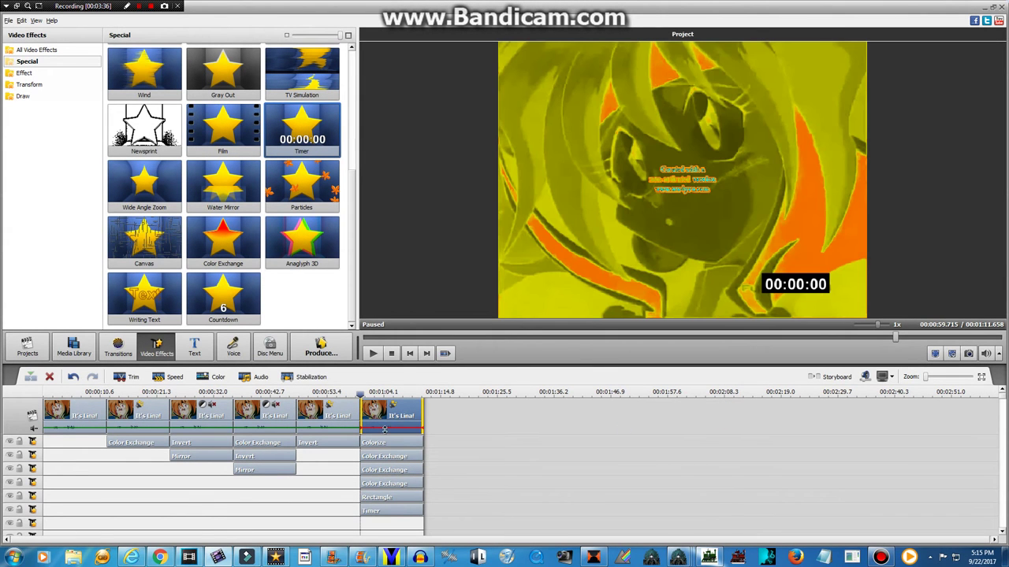
right_click(384, 430)
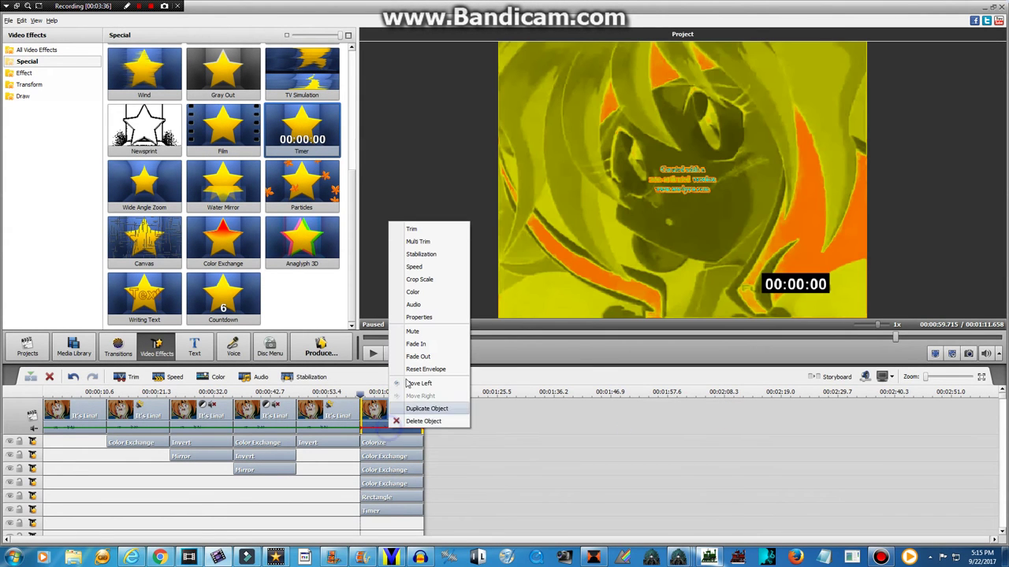
click(425, 304)
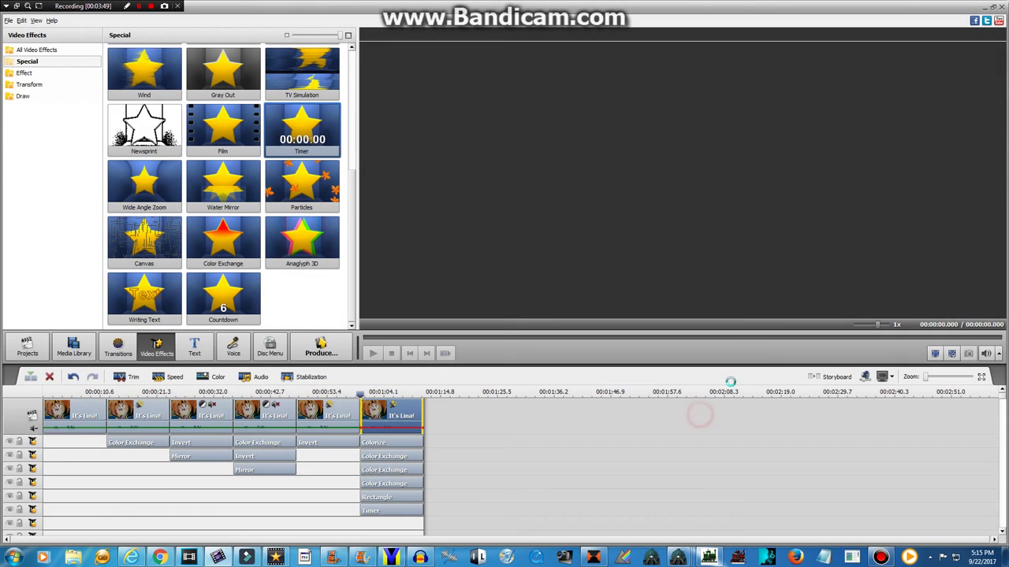
Step: Examine the Pitch Shift setting in the last video clip's audio effects and accept it
click(404, 427)
right_click(374, 397)
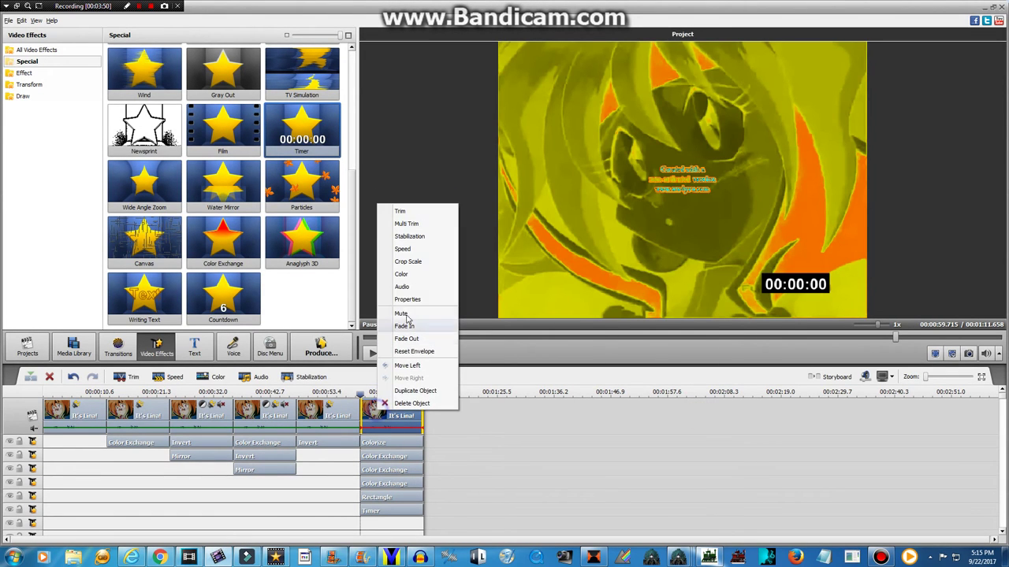
click(412, 288)
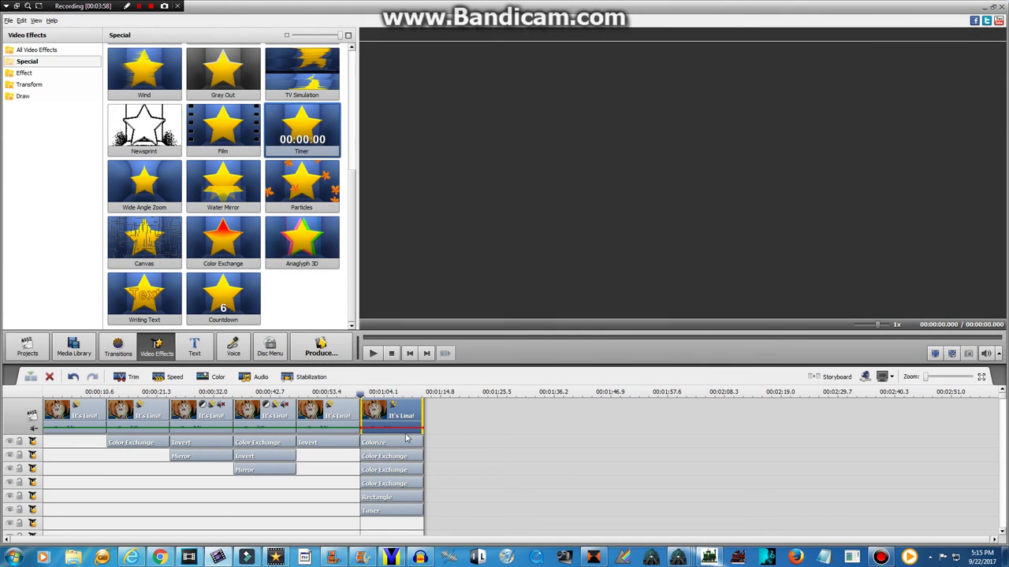
right_click(372, 423)
click(416, 295)
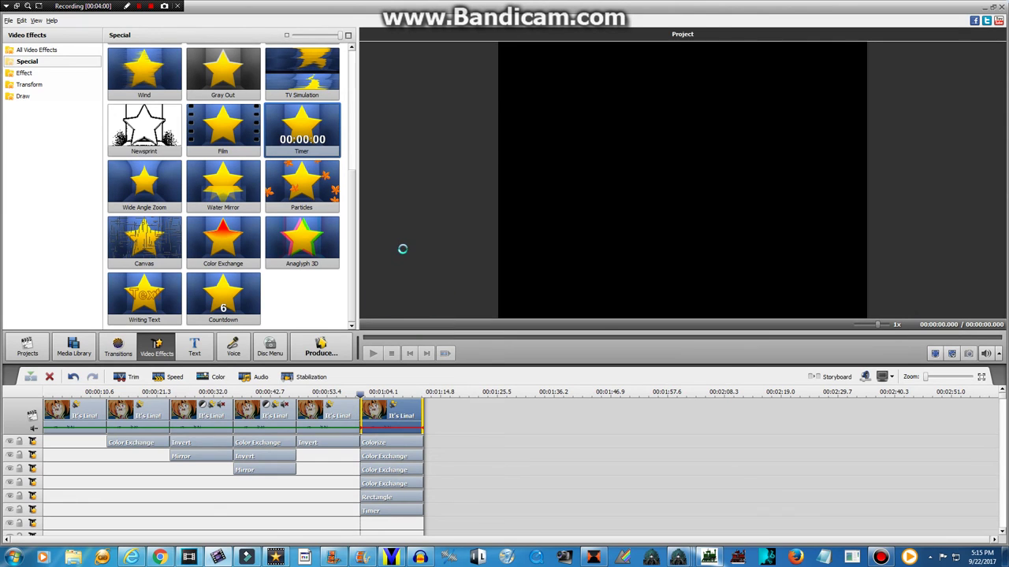
mouse_move(189, 557)
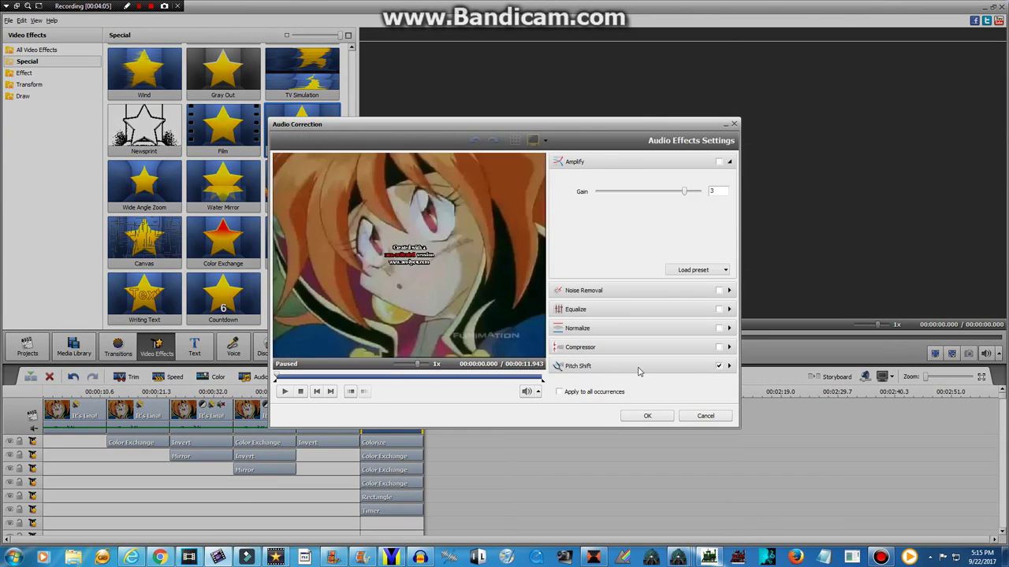
click(639, 367)
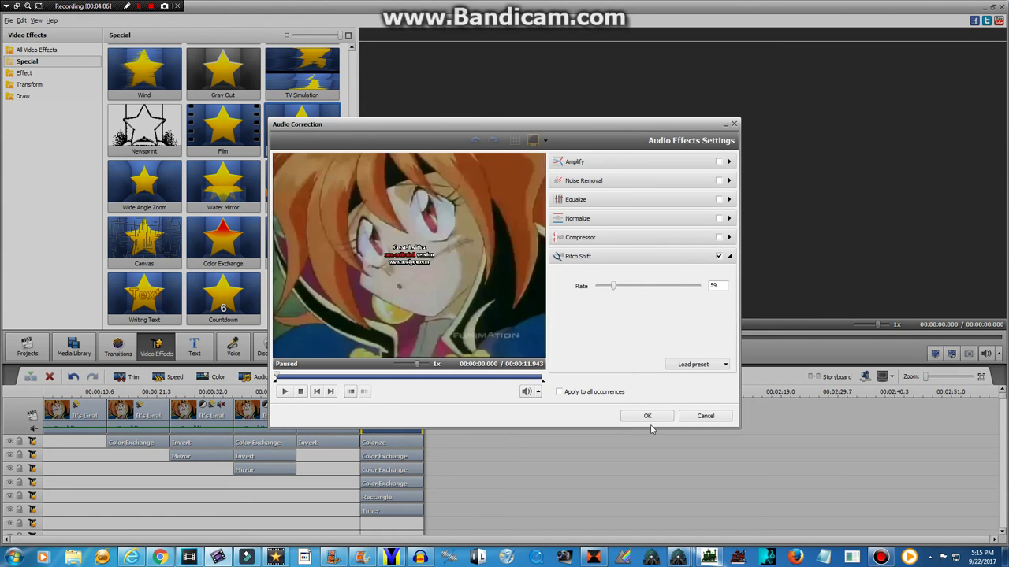
click(649, 418)
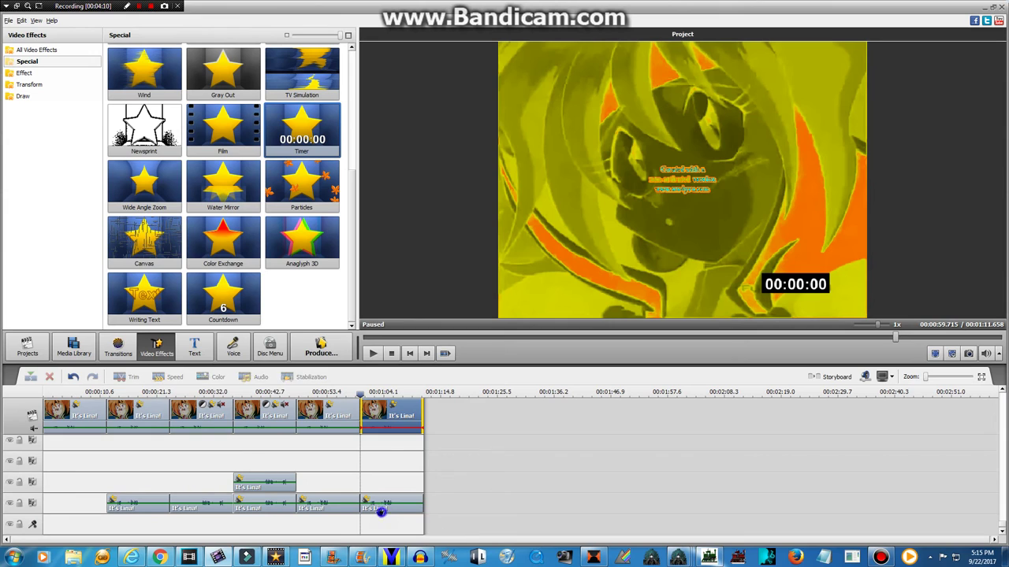
Step: Set the Pitch Shift rate of the audio-track clip under the last video clip to 84 and accept it
right_click(381, 512)
click(392, 406)
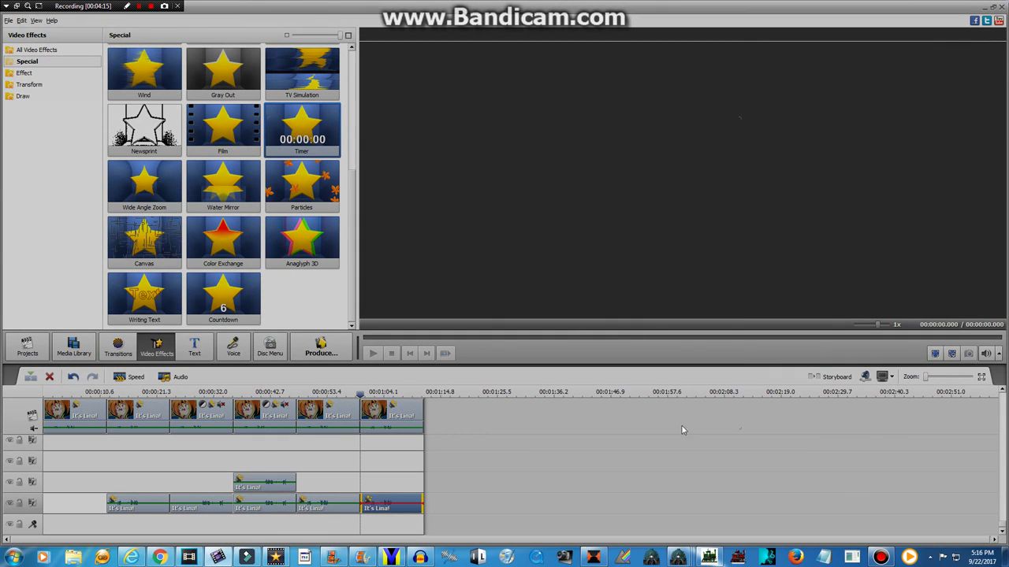
click(786, 413)
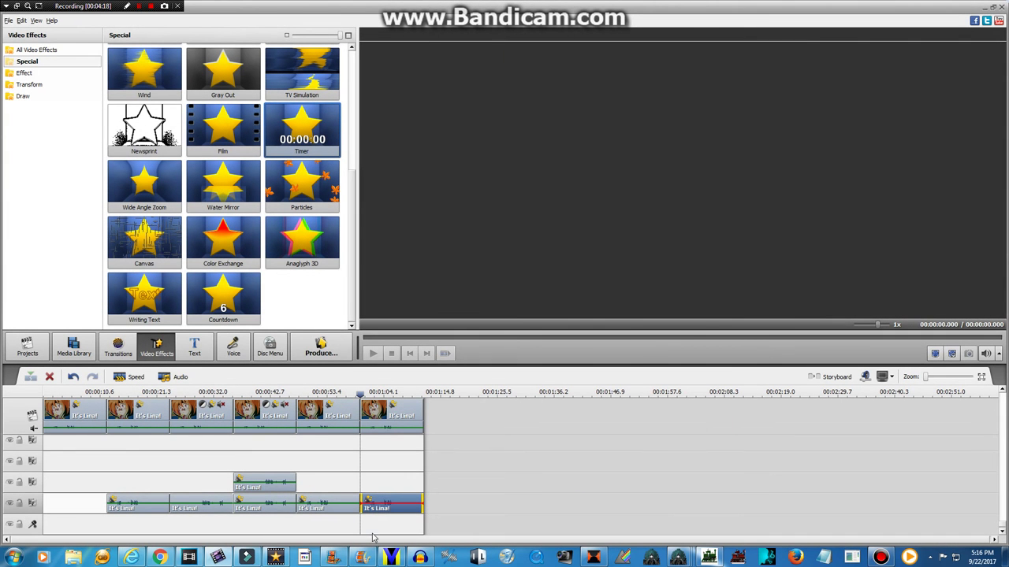
right_click(385, 505)
click(400, 408)
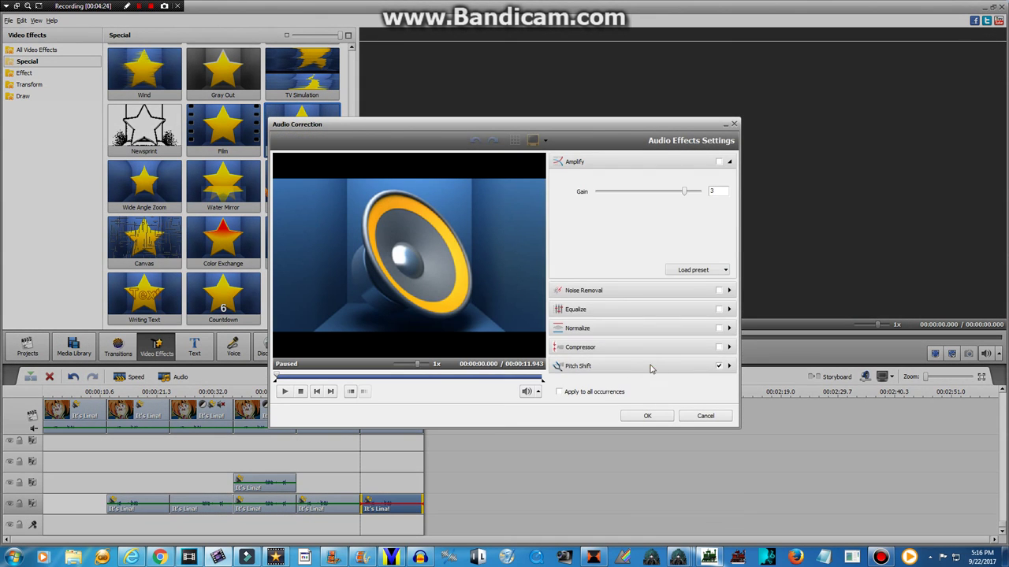
click(654, 367)
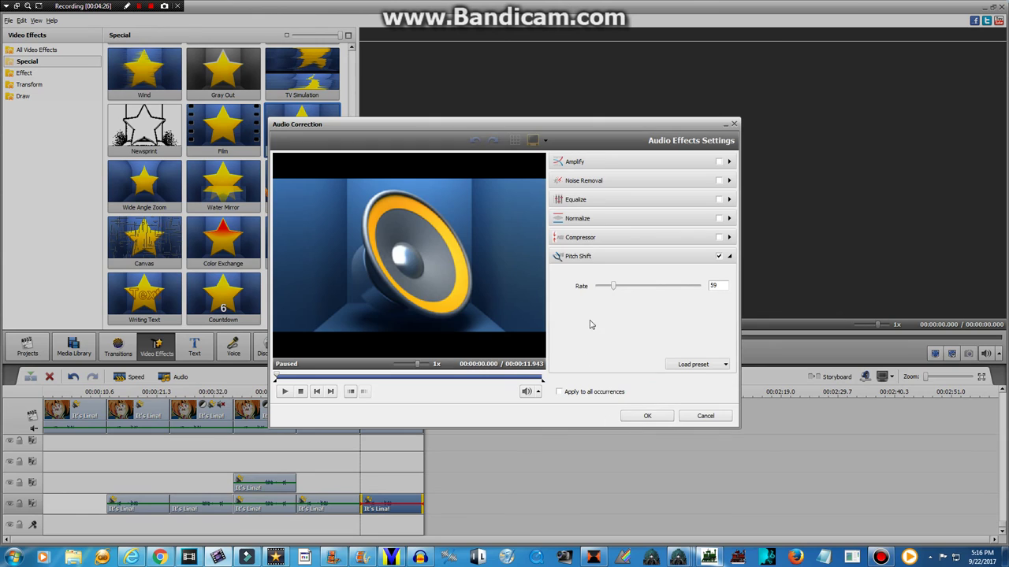
drag(615, 289, 619, 289)
drag(635, 291, 638, 291)
click(647, 417)
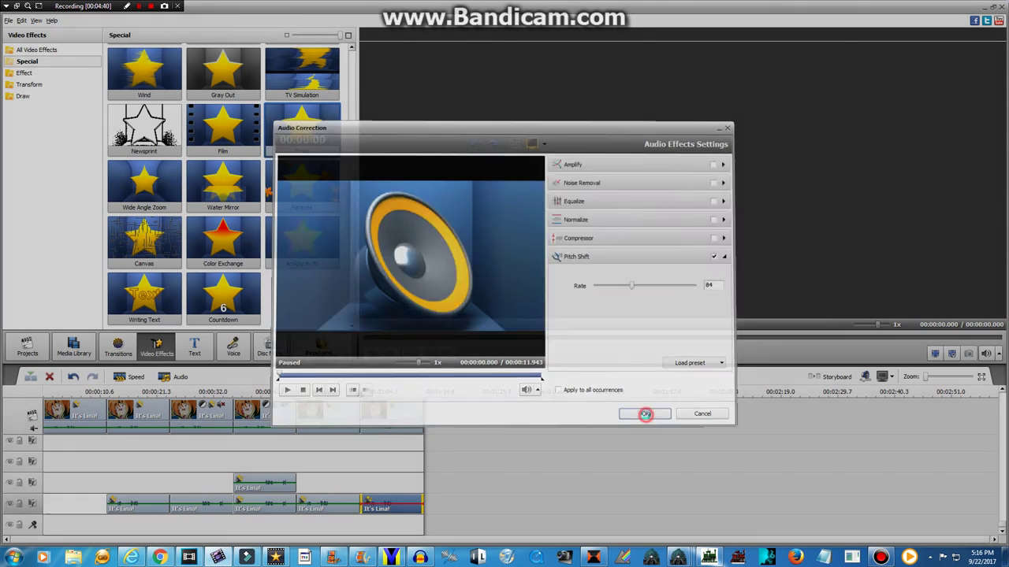
Step: Play the last clip to preview its combined video and audio effects, and bring up the Bandicam window
click(374, 353)
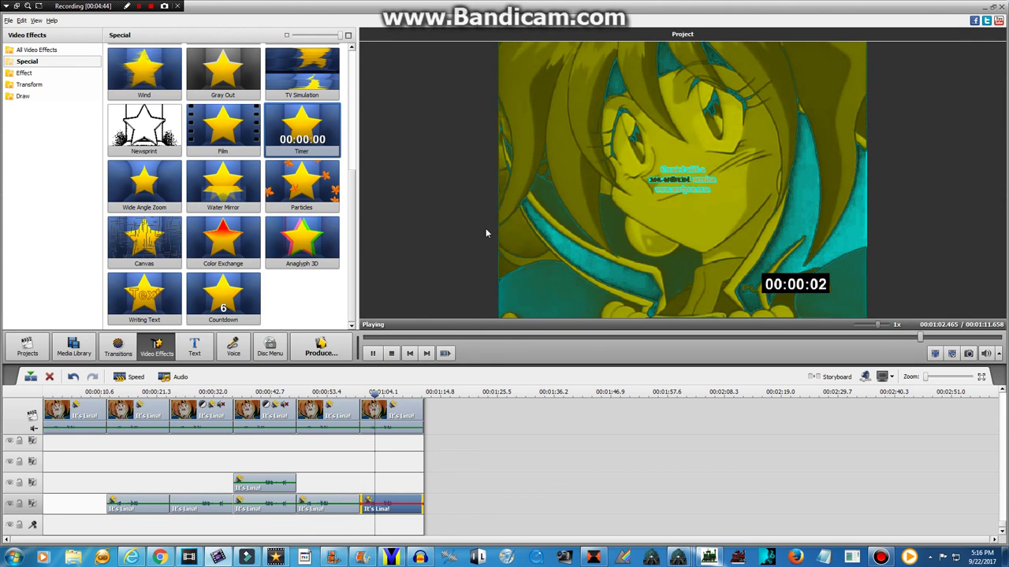
mouse_move(880, 557)
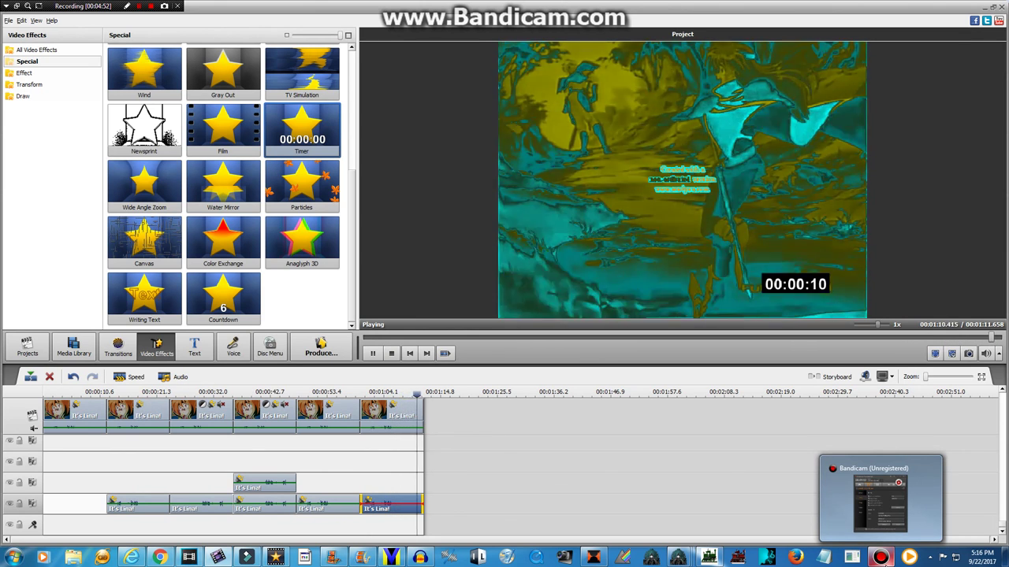
click(881, 500)
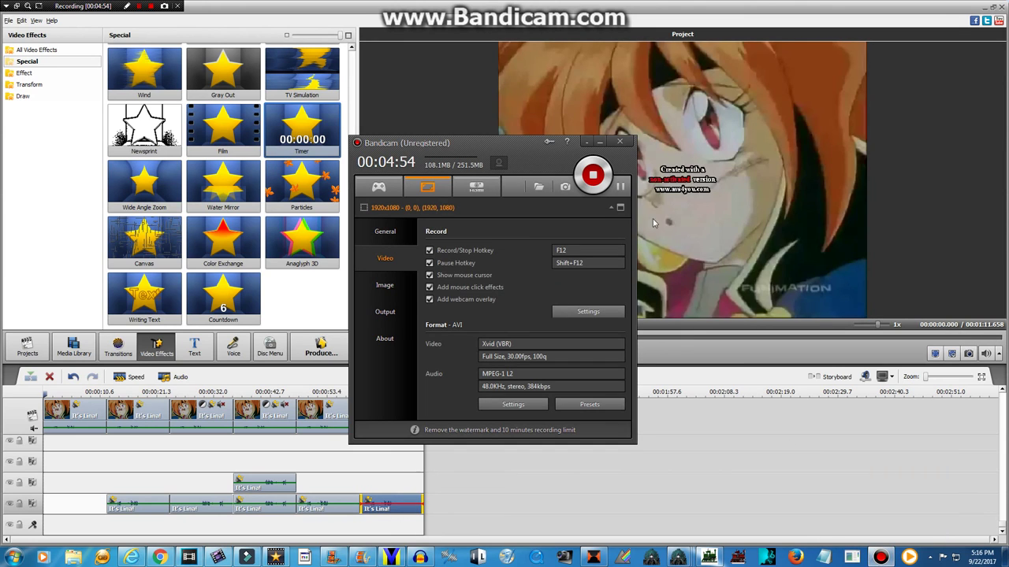